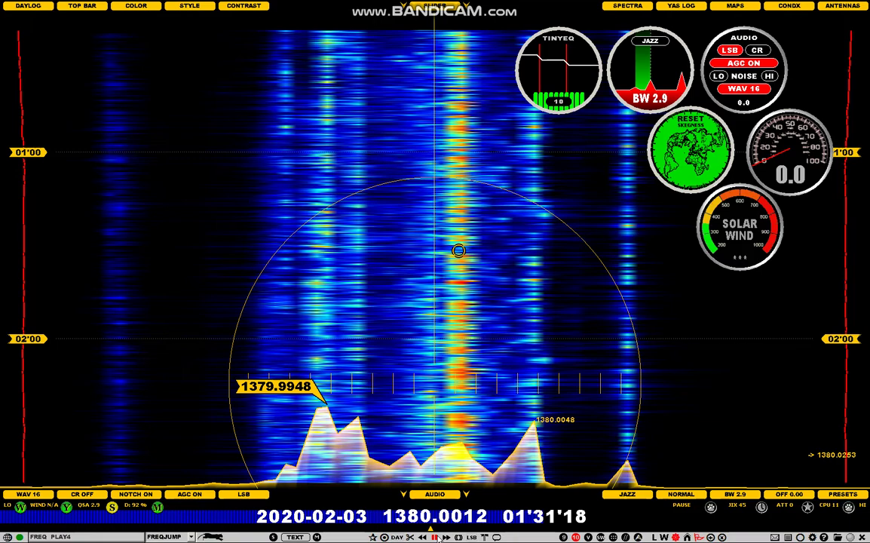
# Zoom to the 01'00–02'00 span at 1380 kHz, play and pause briefly, then open Automatic Scan Setup
pyautogui.moveTo(437, 539)
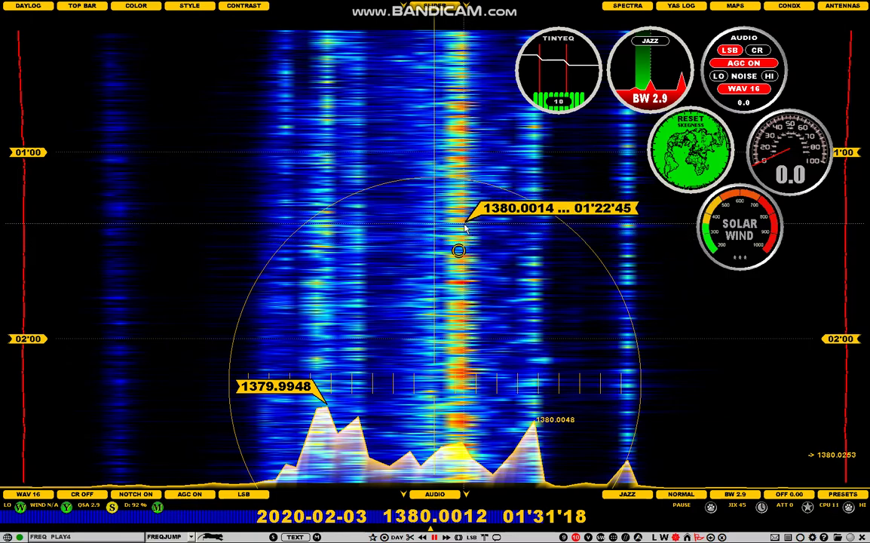
pyautogui.scroll(3, 466, 228)
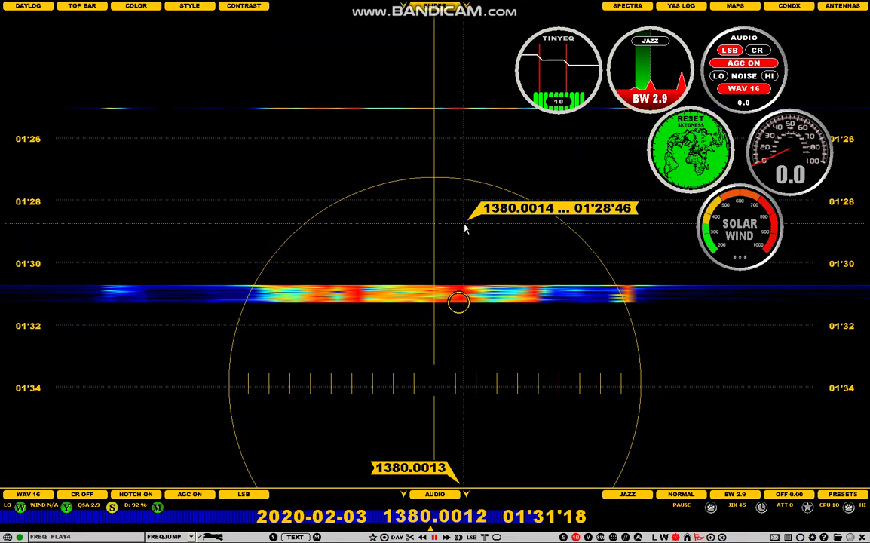
pyautogui.click(434, 536)
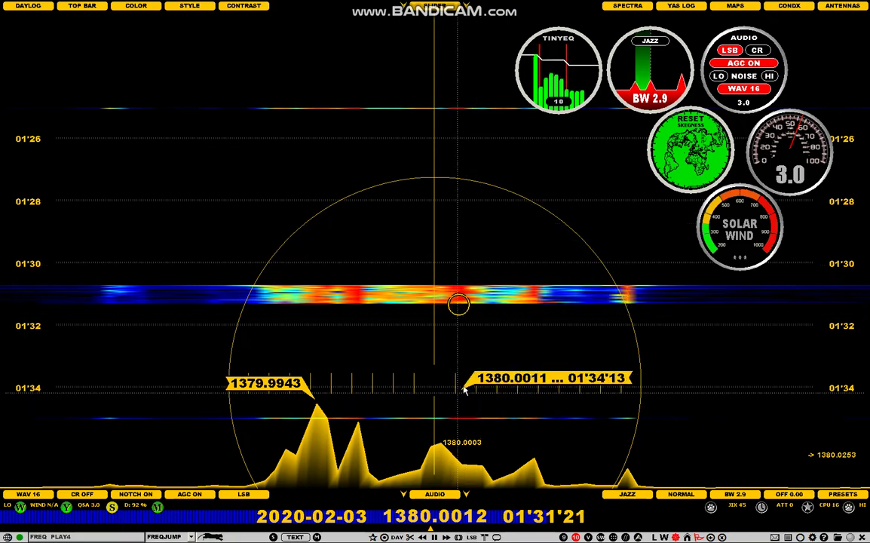
pyautogui.click(434, 536)
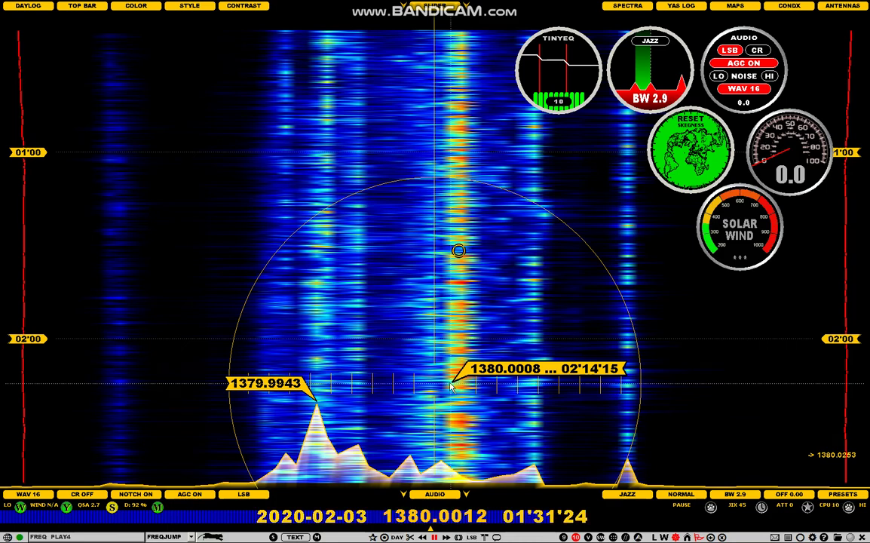
pyautogui.click(112, 508)
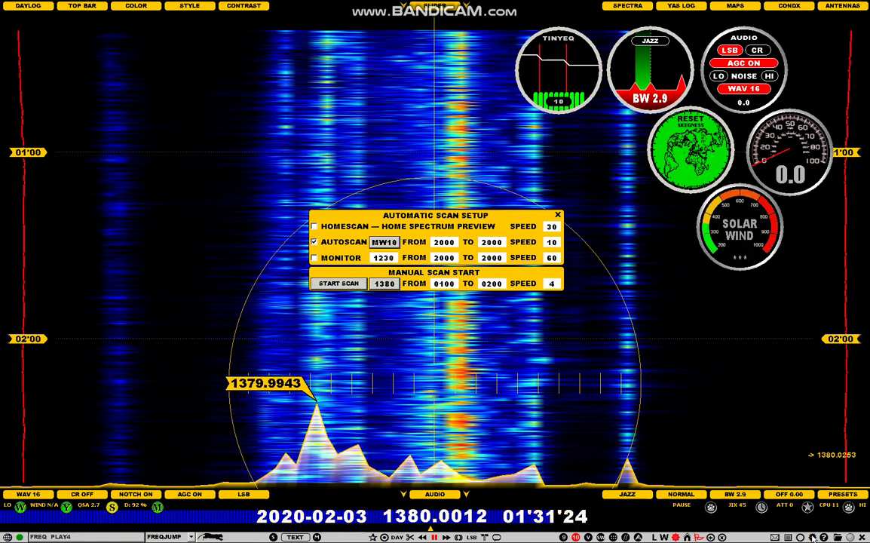
# Toggle AUTOSCAN off and on, cycle presets MW9 and VFO back to MW10, then close the panel
pyautogui.rightClick(730, 481)
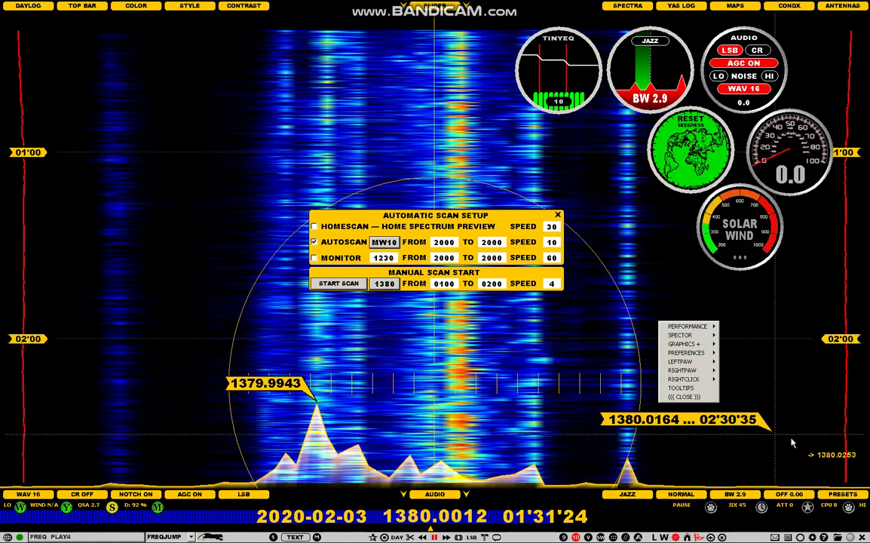
pyautogui.click(708, 445)
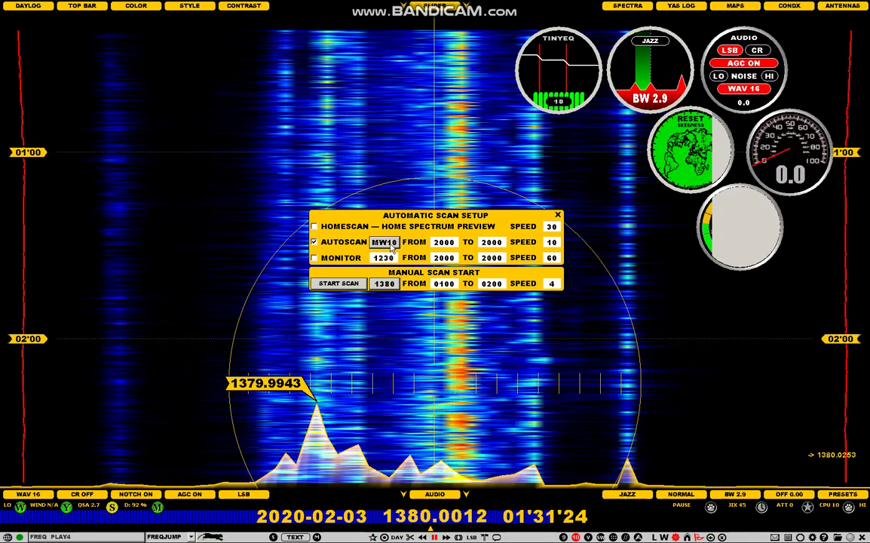
pyautogui.click(314, 243)
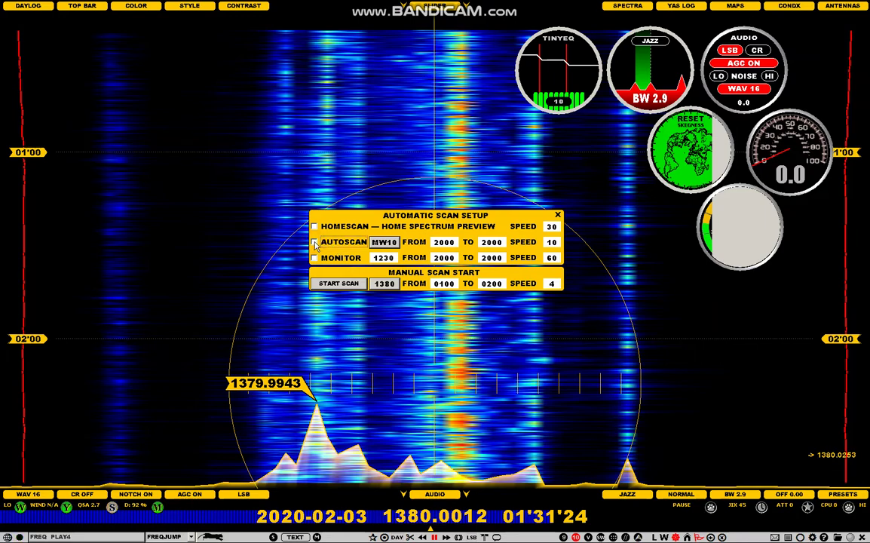
pyautogui.click(315, 243)
pyautogui.click(395, 245)
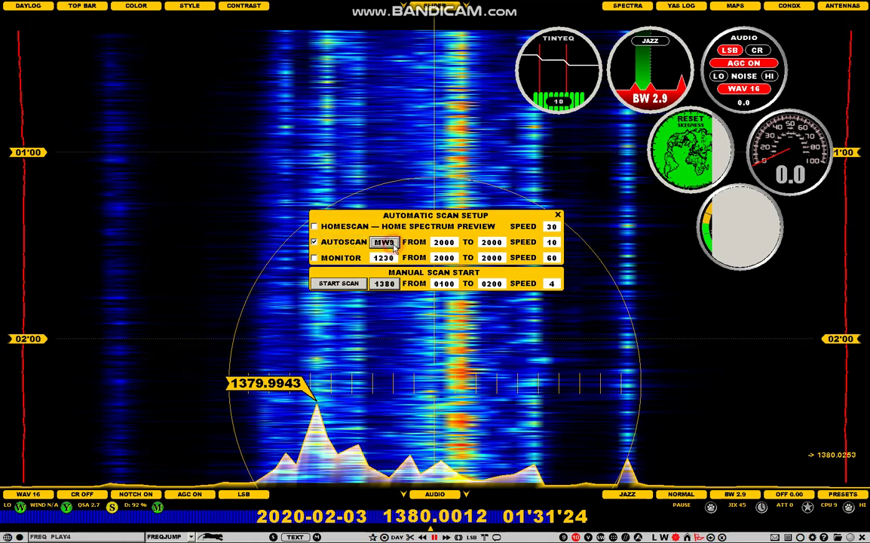
pyautogui.click(395, 246)
pyautogui.click(395, 247)
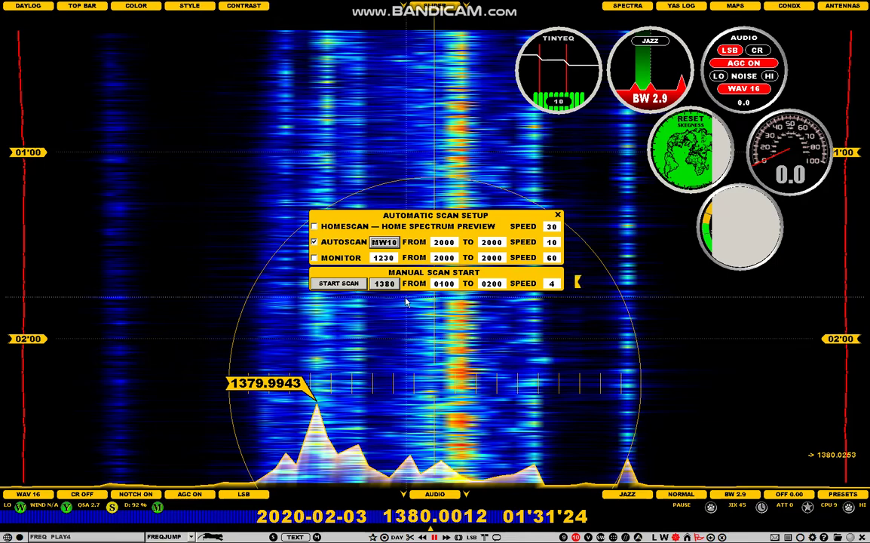
pyautogui.click(557, 216)
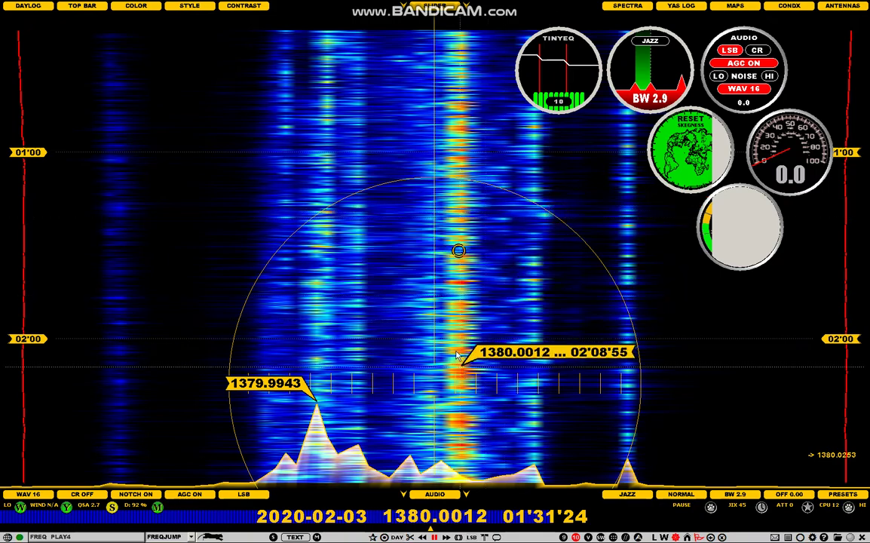
# Play from 01'41'44, raise bandwidth to 3.2, tune to the 1379.9943 peak, then pause
pyautogui.click(435, 536)
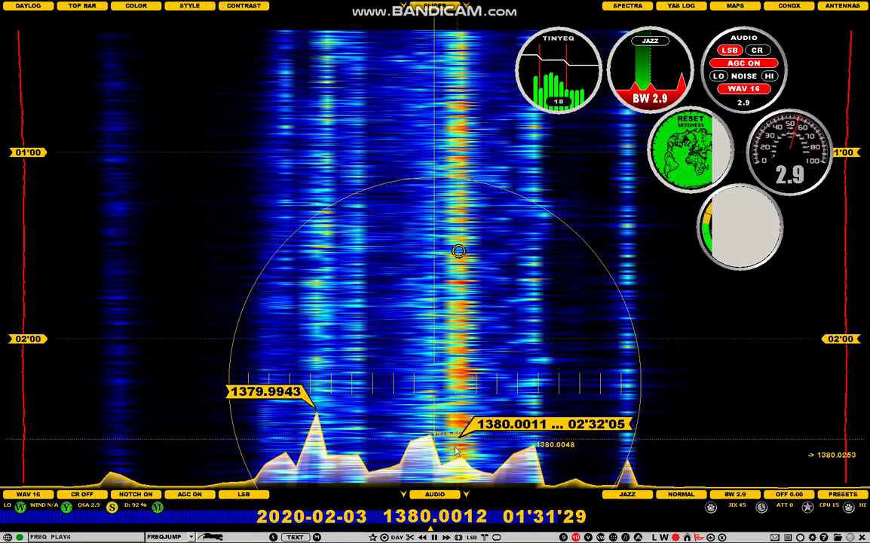
pyautogui.click(459, 283)
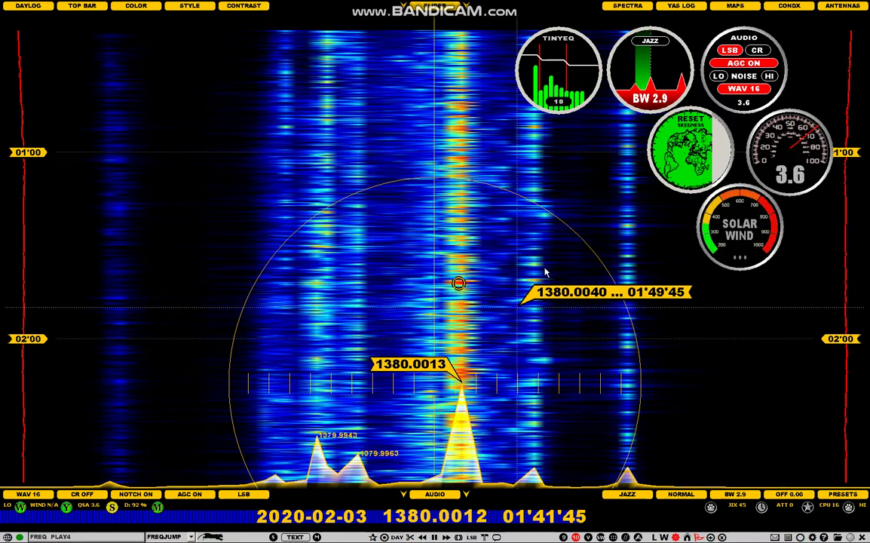
pyautogui.scroll(1, 640, 77)
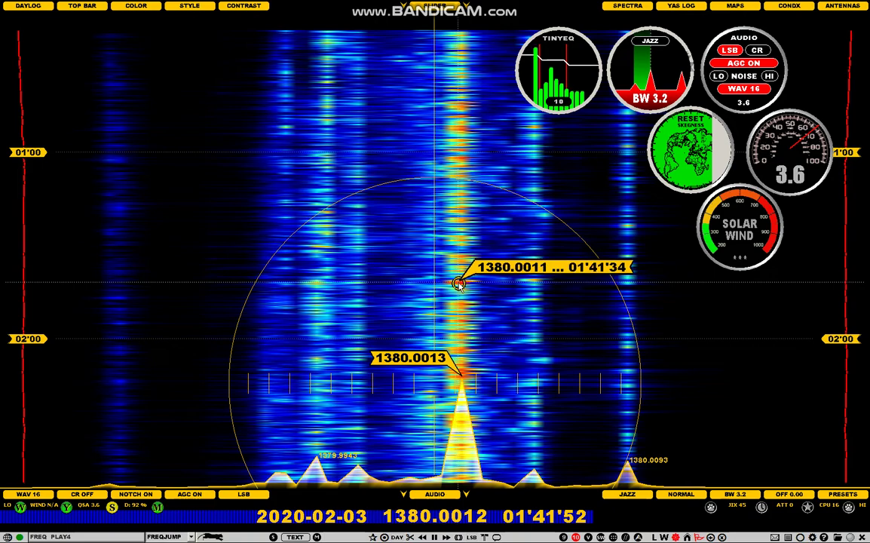
pyautogui.click(317, 287)
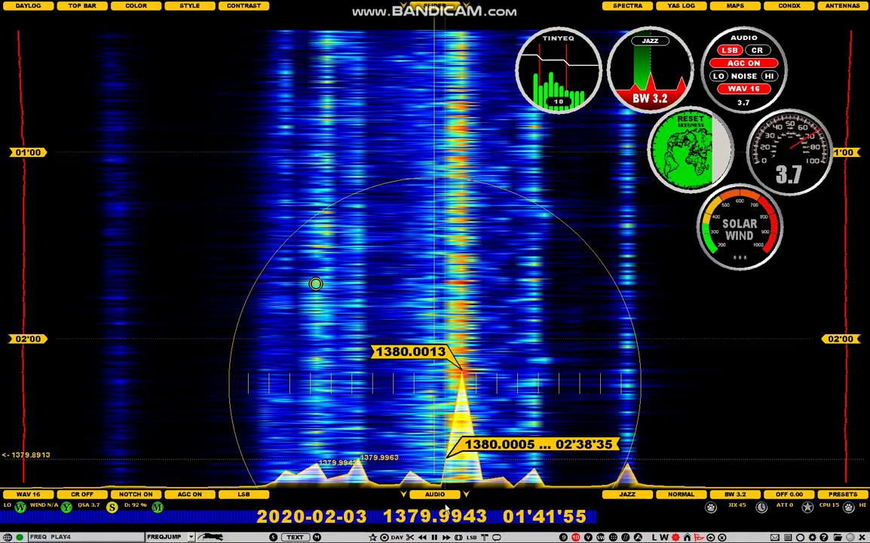
pyautogui.click(436, 537)
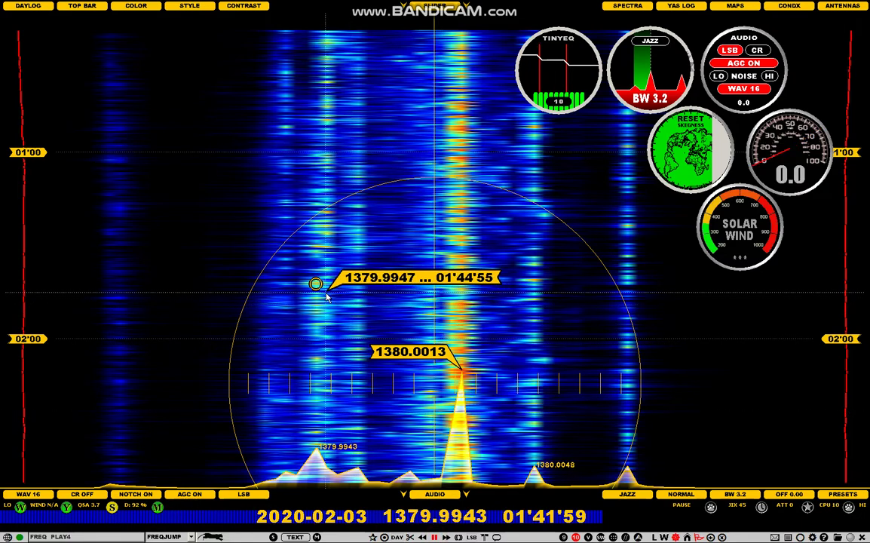
pyautogui.press('f')
pyautogui.press('f')
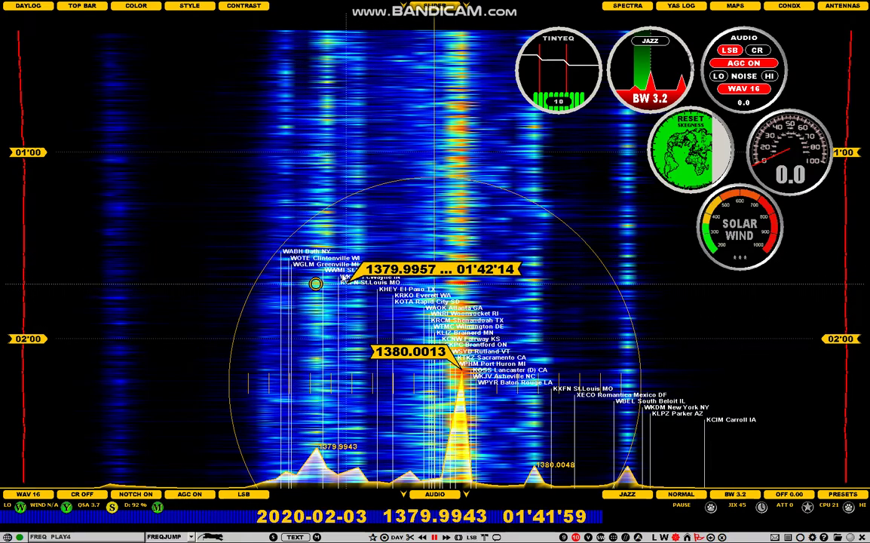
pyautogui.press('f')
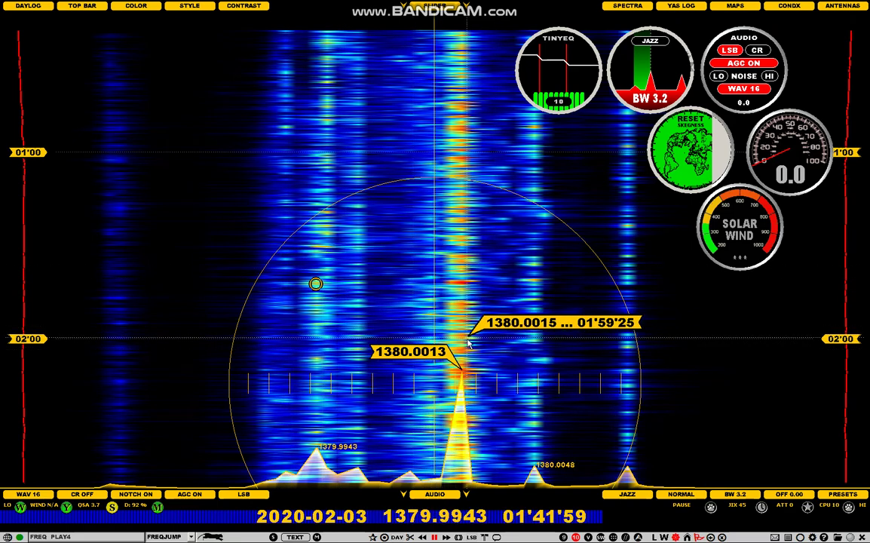
pyautogui.press('f')
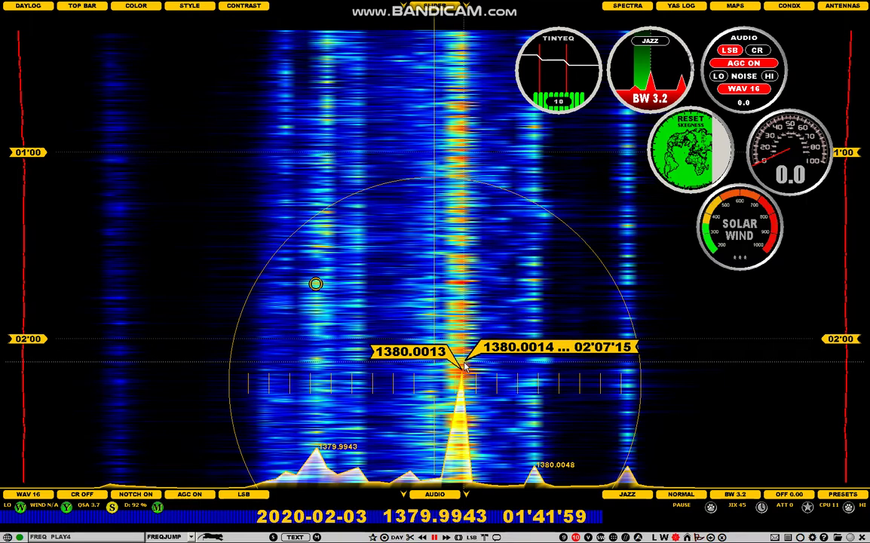
# Tune to 1590 kHz, switch to LSB and back to USB, and play from the 23'00 line
pyautogui.write('1590')
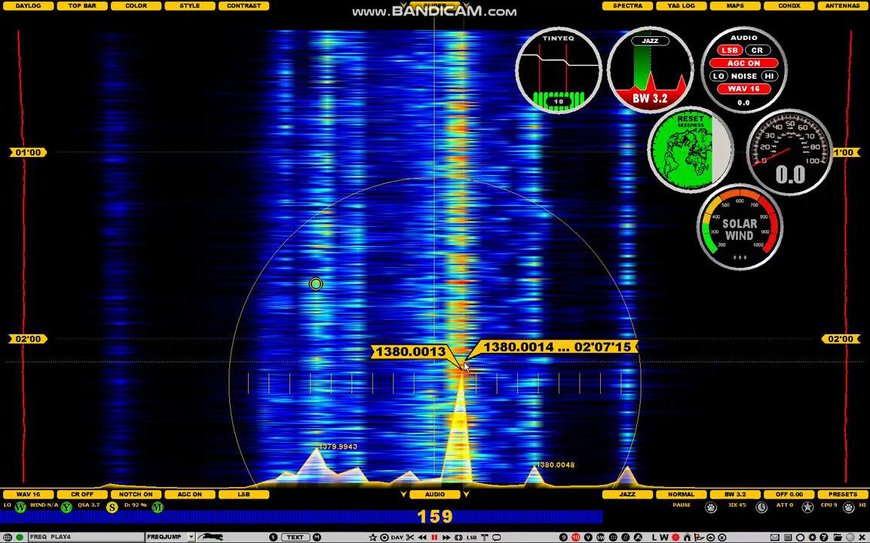
pyautogui.press('Return')
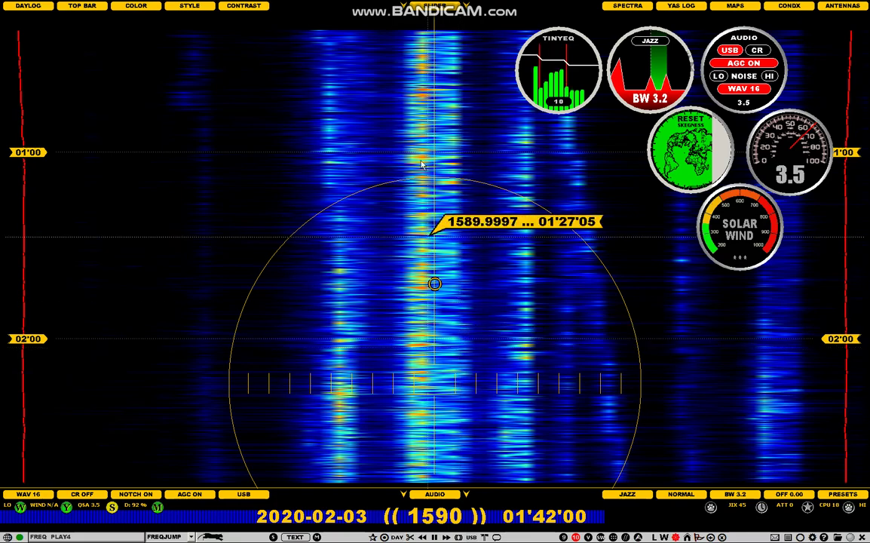
pyautogui.press('l')
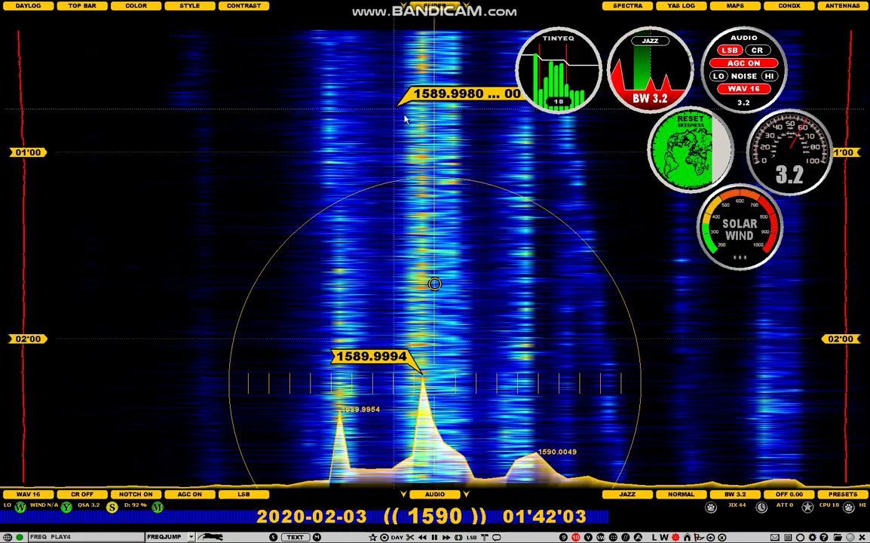
pyautogui.press('u')
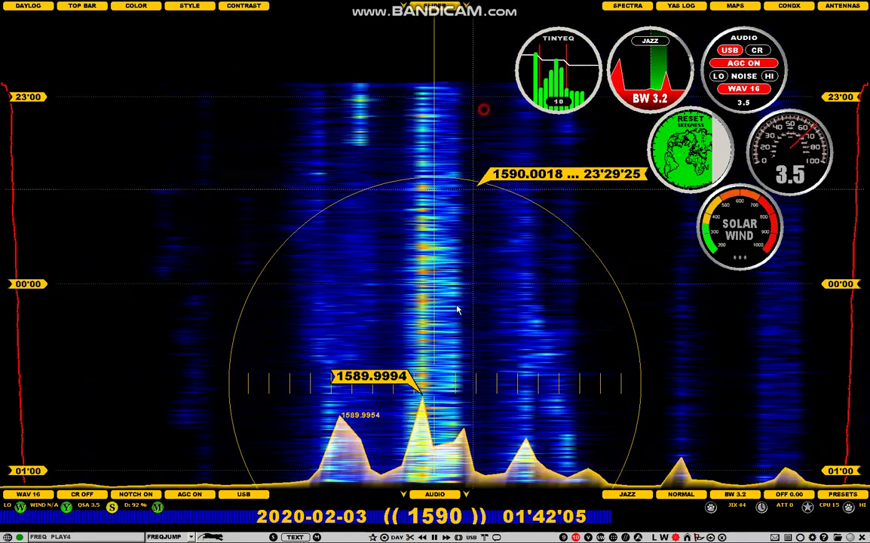
pyautogui.click(426, 97)
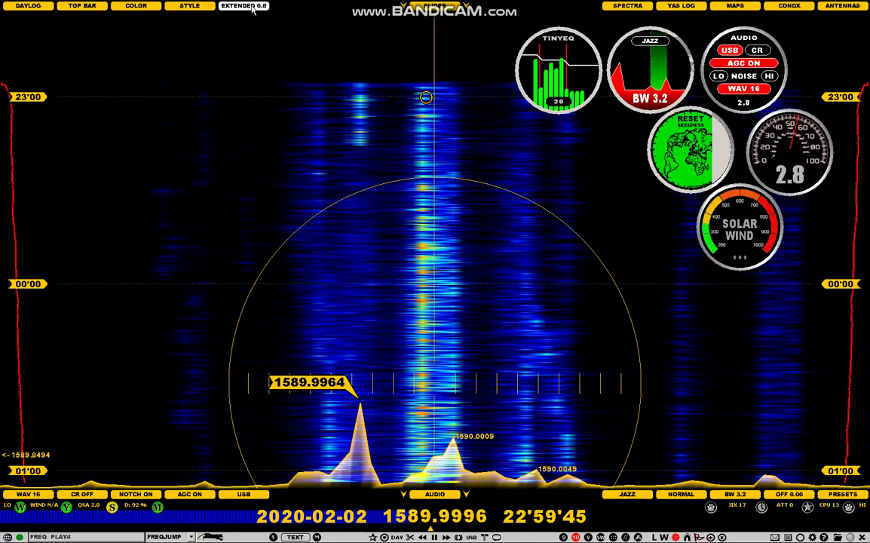
# Brighten then restore the waterfall, and pause the 1590 kHz playback at 23'00'04
pyautogui.scroll(5, 253, 9)
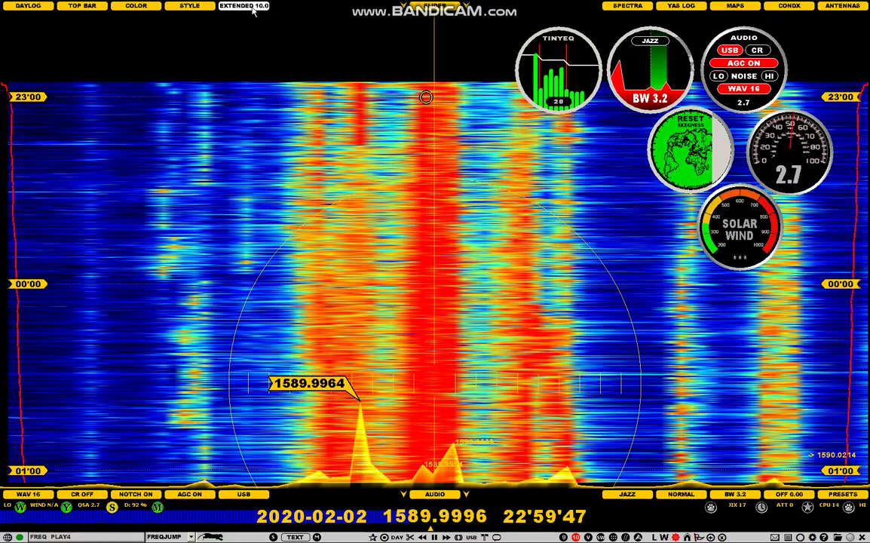
pyautogui.scroll(-7, 254, 9)
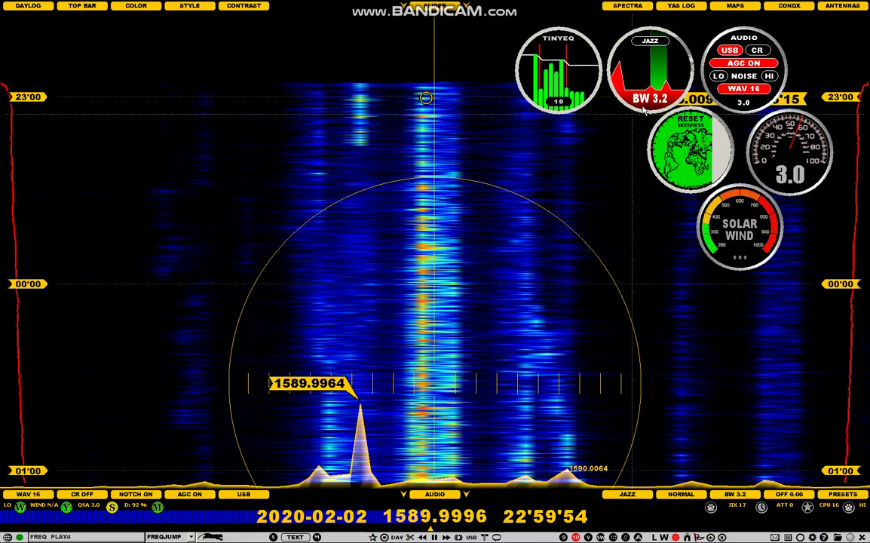
pyautogui.click(435, 537)
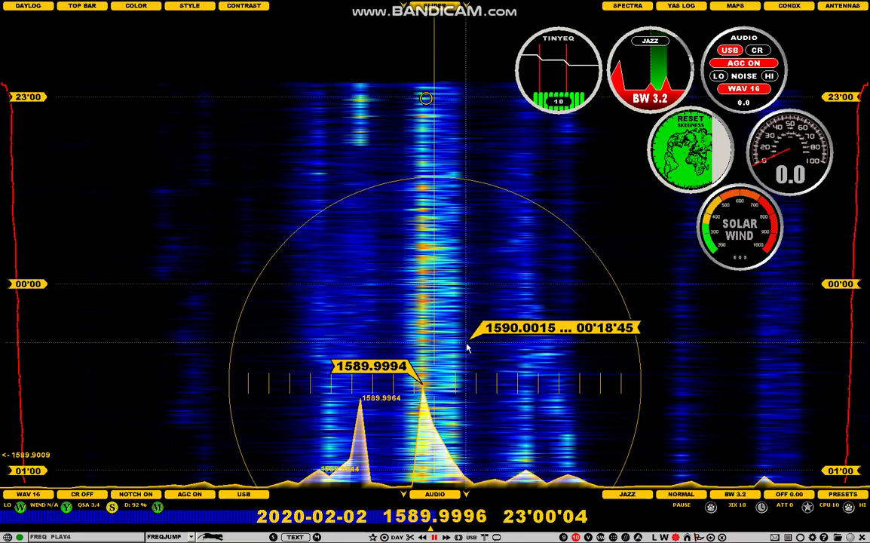
# Apply 1120 kHz, set waterfall contrast to EXTENDED 2.0, and retune to 1242 kHz
pyautogui.press('Return')
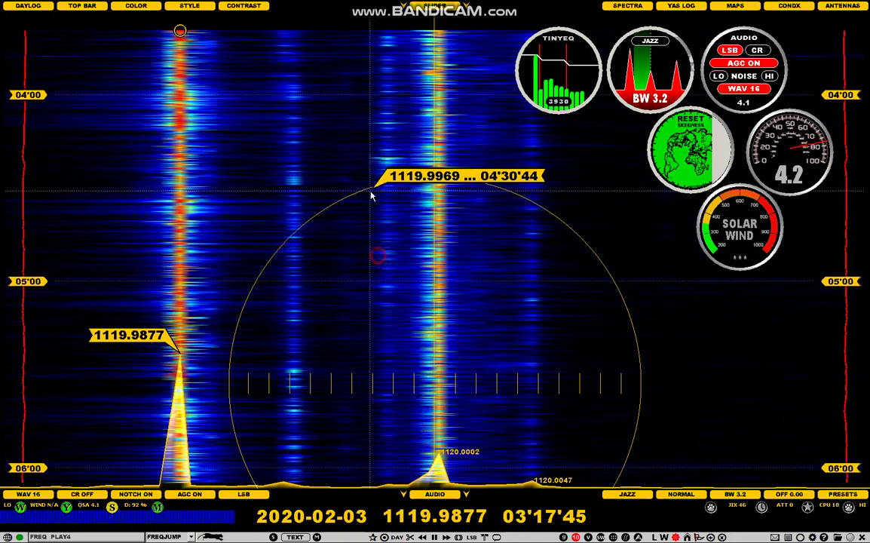
pyautogui.click(244, 6)
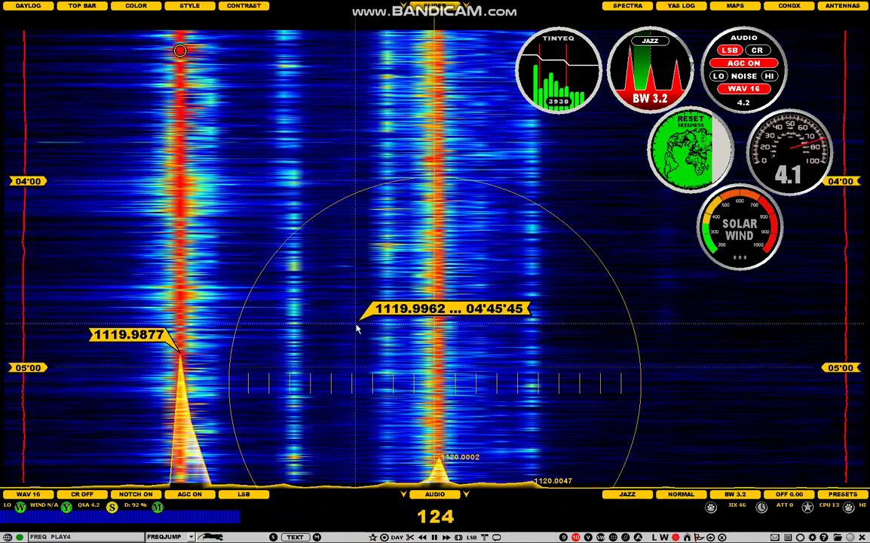
pyautogui.write('2')
pyautogui.press('Return')
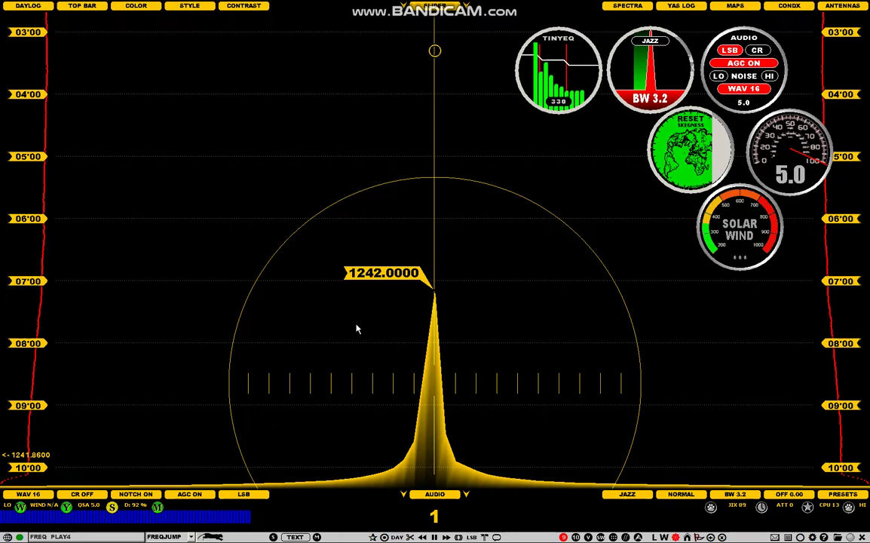
# Return to 1120 kHz with notch off and play the 1119.9877 trace from 06'45'54, 07'05'35 and 08'21
pyautogui.press('Return')
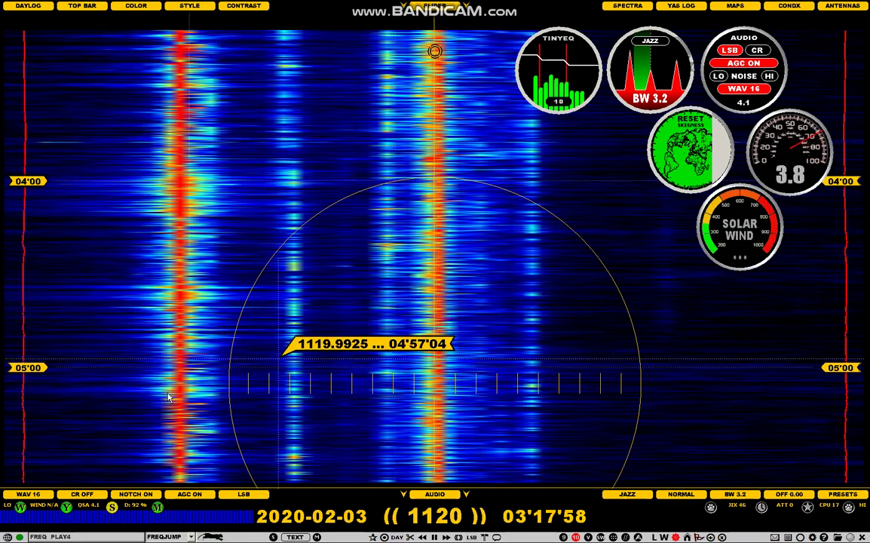
pyautogui.click(140, 496)
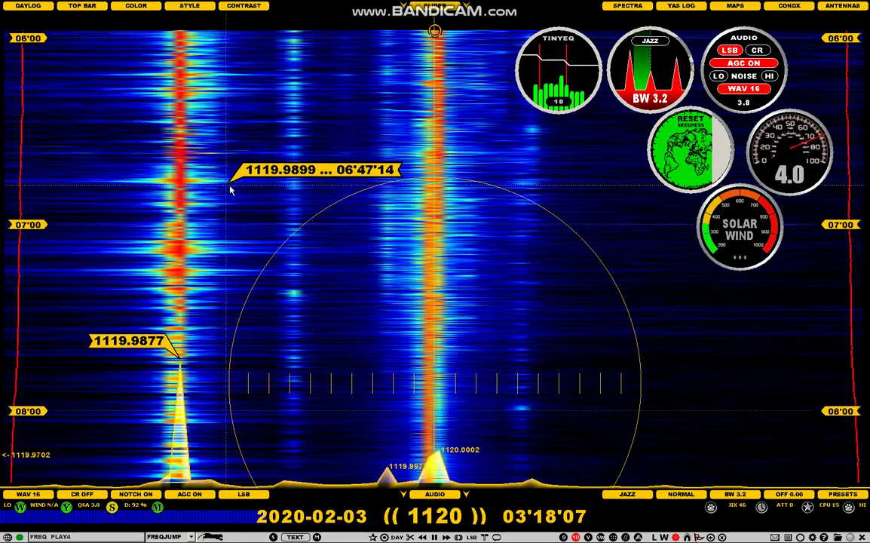
pyautogui.click(180, 184)
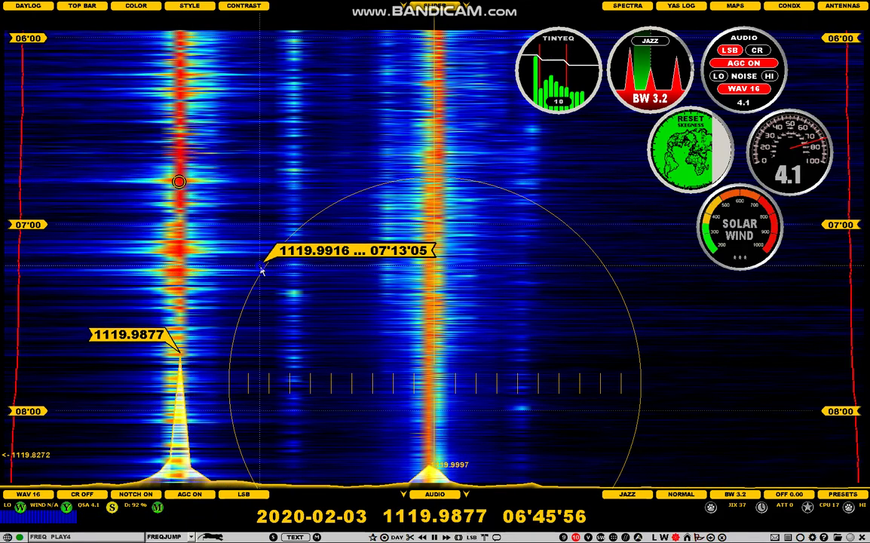
pyautogui.click(175, 242)
pyautogui.scroll(-5, 226, 339)
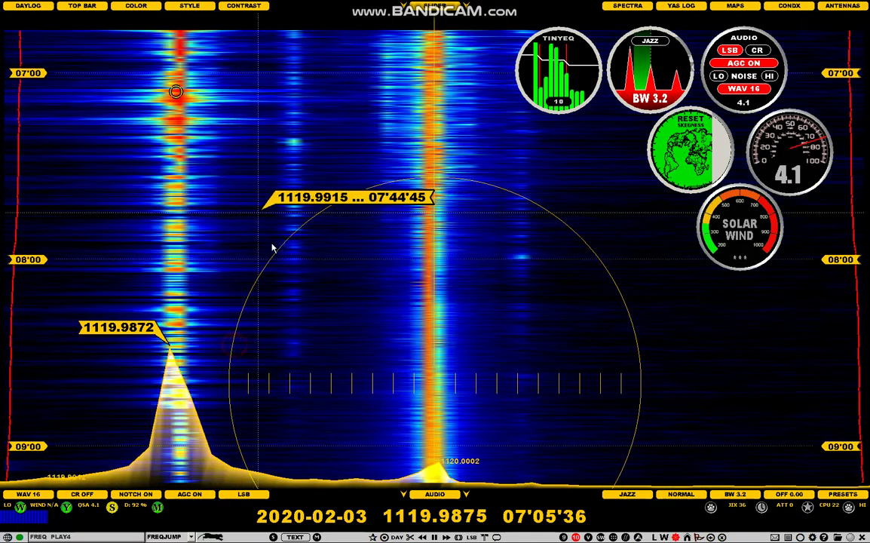
pyautogui.click(176, 272)
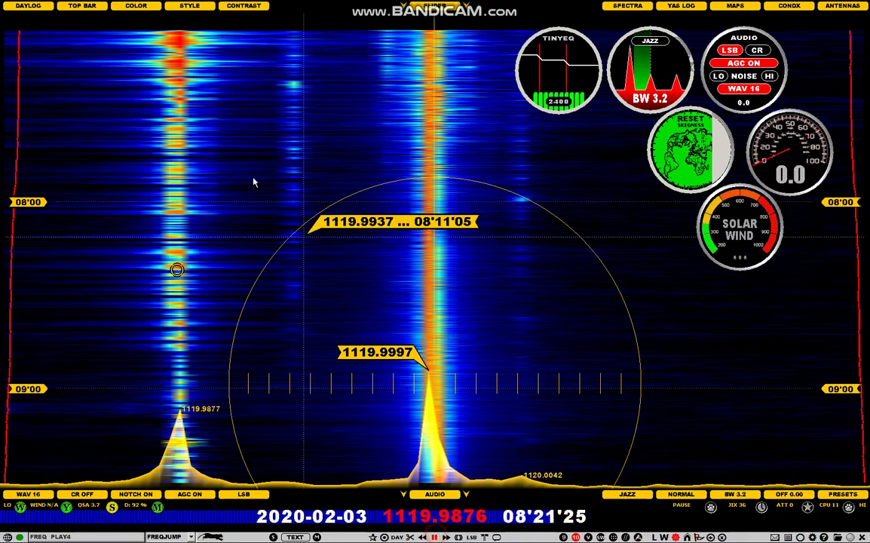
pyautogui.scroll(6, 291, 225)
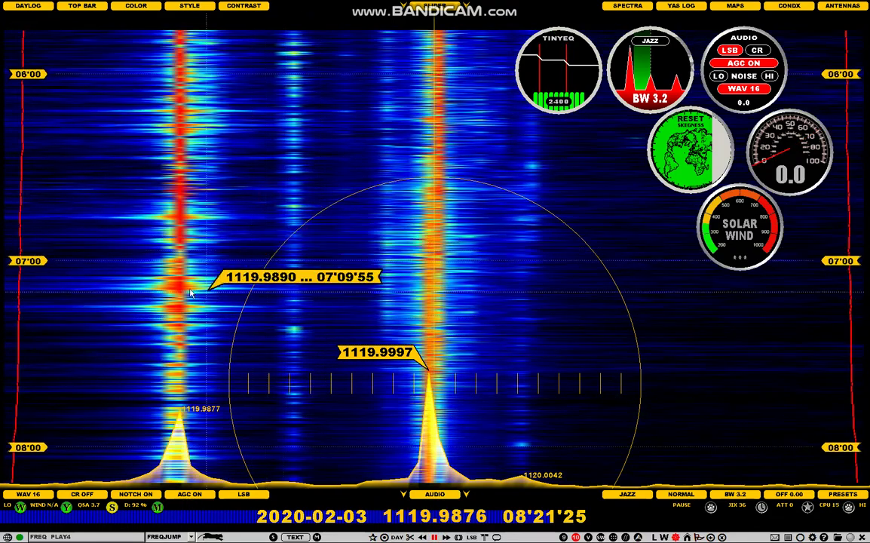
pyautogui.scroll(-6, 226, 226)
pyautogui.scroll(-1, 238, 173)
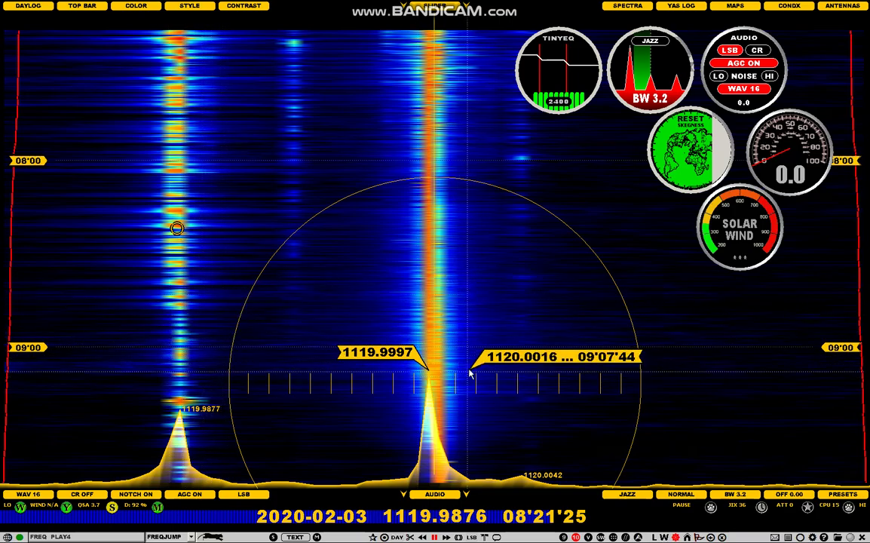
pyautogui.scroll(6, 422, 181)
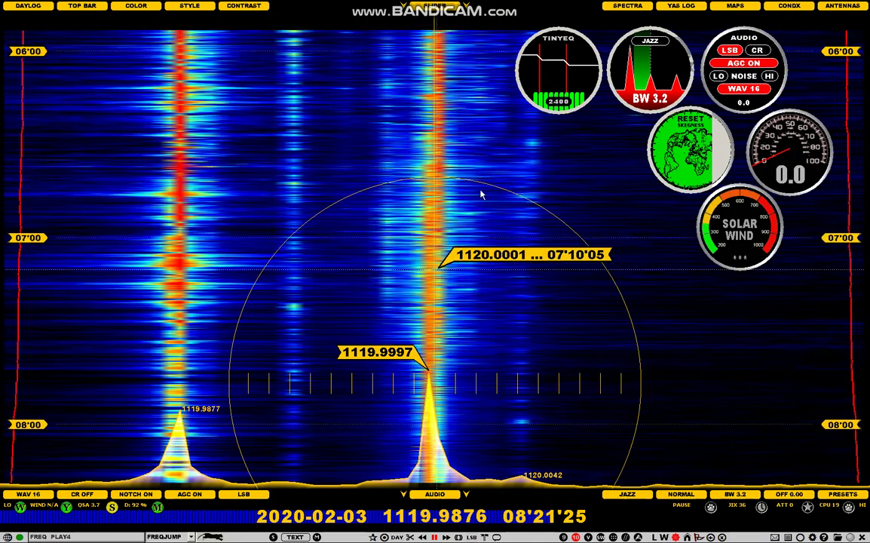